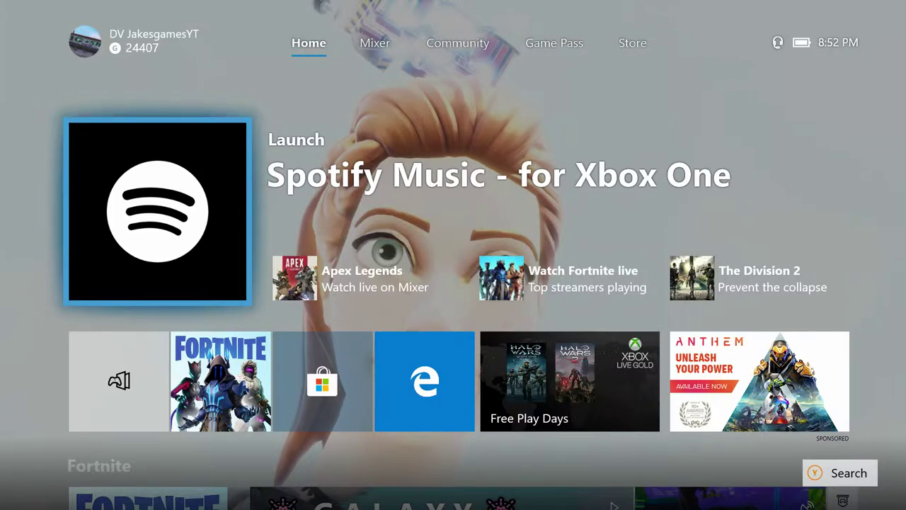
{"action": "key", "text": "super"}
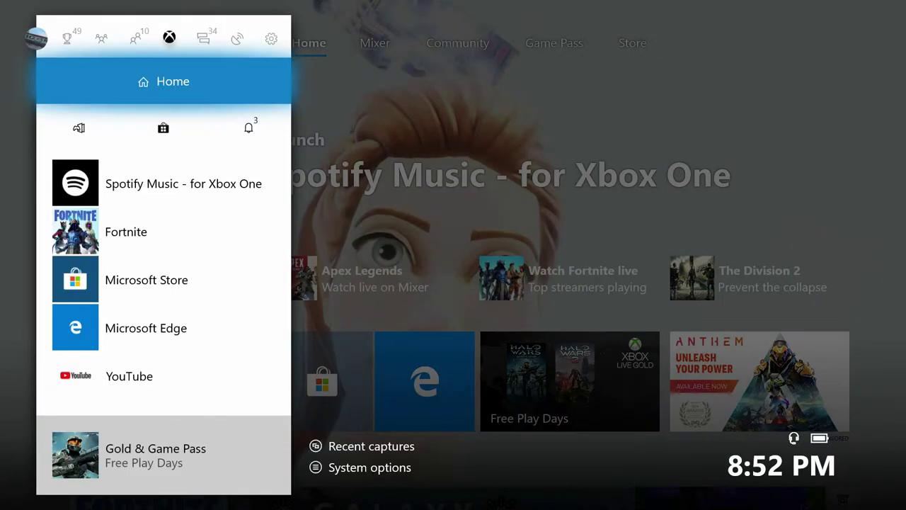
{"action": "key", "text": "Escape"}
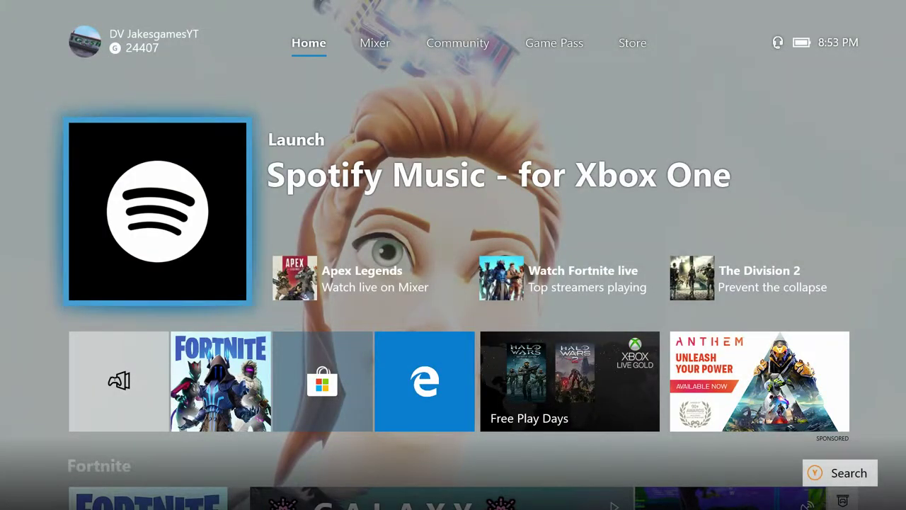
{"action": "key", "text": "super"}
{"action": "key", "text": "Down"}
{"action": "key", "text": "Escape"}
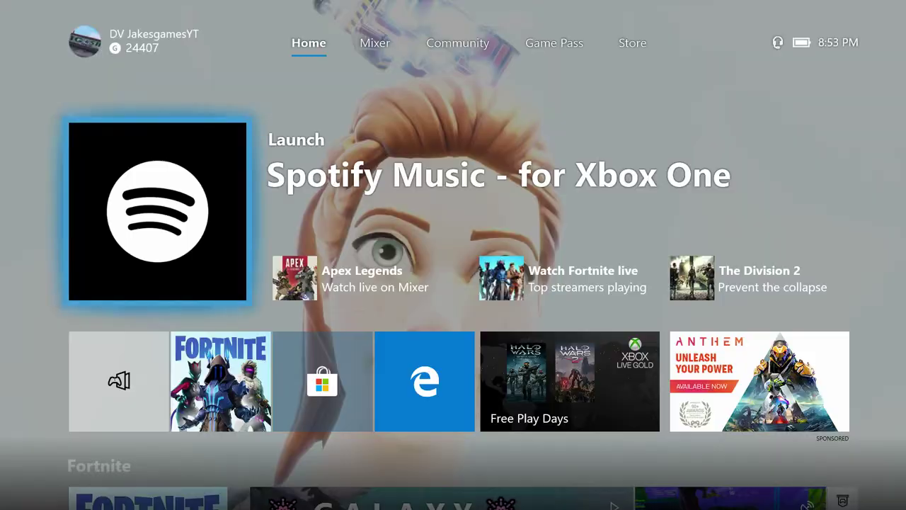
Go to the console's Store and open its search.
{"action": "key", "text": "Page_Up"}
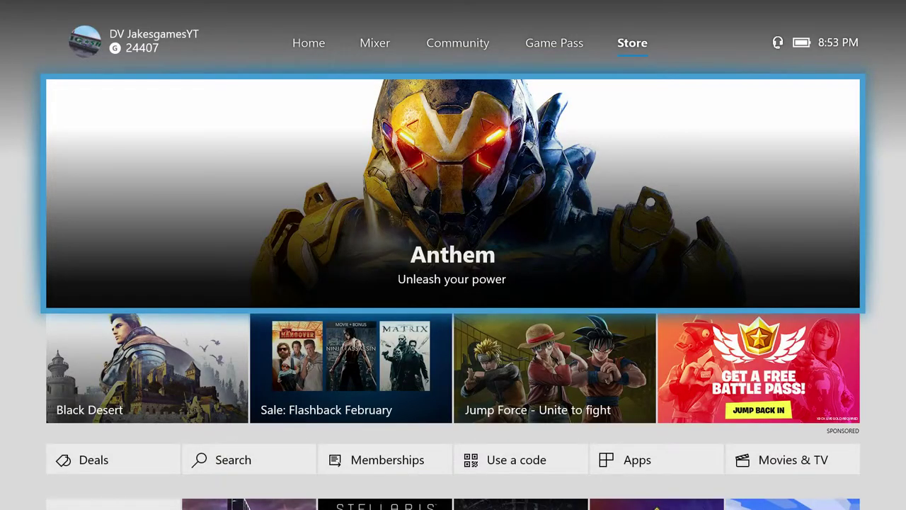
{"action": "key", "text": "Down"}
{"action": "key", "text": "Down"}
{"action": "key", "text": "Right"}
{"action": "key", "text": "Return"}
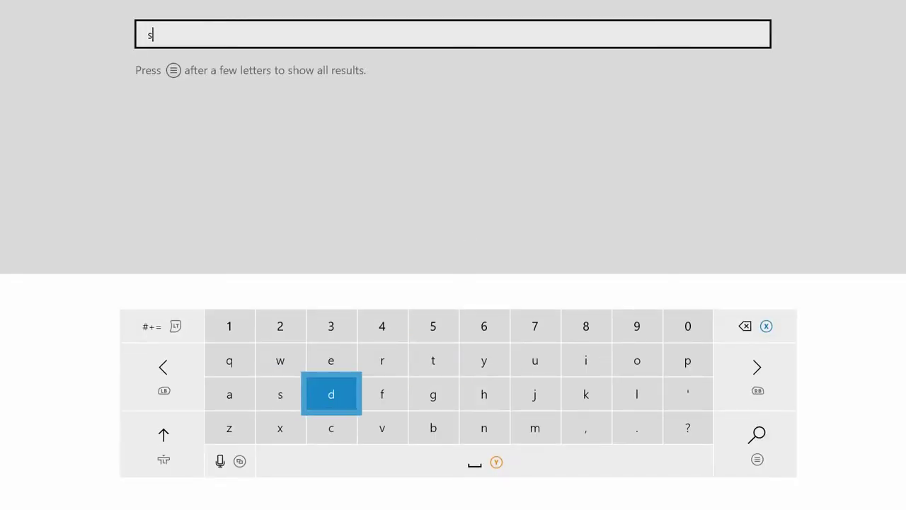
Search the Store for Spotify and open the product page of Spotify Music - for Xbox One.
{"action": "key", "text": "Return"}
{"action": "key", "text": "Right"}
{"action": "key", "text": "Right"}
{"action": "key", "text": "Right"}
{"action": "key", "text": "Right"}
{"action": "key", "text": "Up"}
{"action": "key", "text": "Right"}
{"action": "key", "text": "Right"}
{"action": "key", "text": "Right"}
{"action": "key", "text": "Right"}
{"action": "key", "text": "Return"}
{"action": "key", "text": "Left"}
{"action": "key", "text": "Return"}
{"action": "key", "text": "Left"}
{"action": "key", "text": "Left"}
{"action": "key", "text": "Left"}
{"action": "key", "text": "Left"}
{"action": "key", "text": "Return"}
{"action": "key", "text": "Up"}
{"action": "key", "text": "Up"}
{"action": "key", "text": "Up"}
{"action": "key", "text": "Left"}
{"action": "key", "text": "Left"}
{"action": "key", "text": "Left"}
{"action": "key", "text": "Left"}
{"action": "key", "text": "Return"}
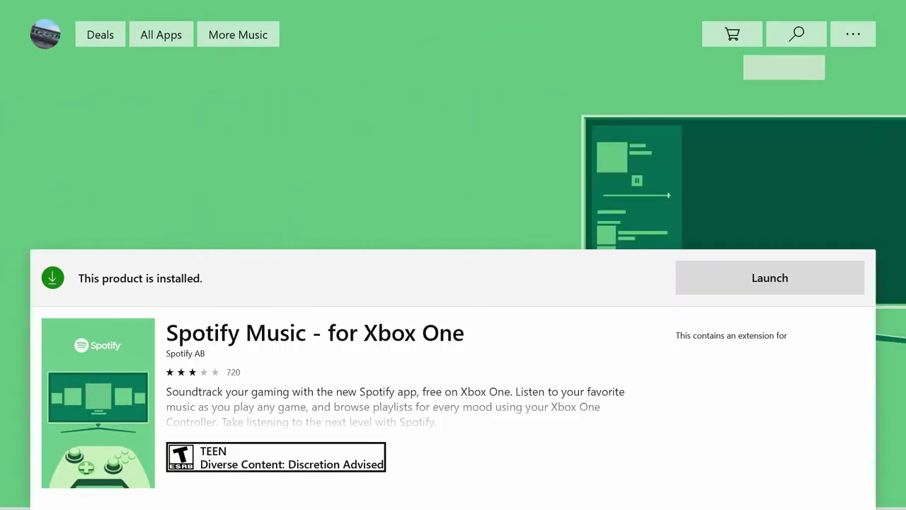
Examine the Spotify product page, including its installation status, overview and description.
{"action": "key", "text": "Down"}
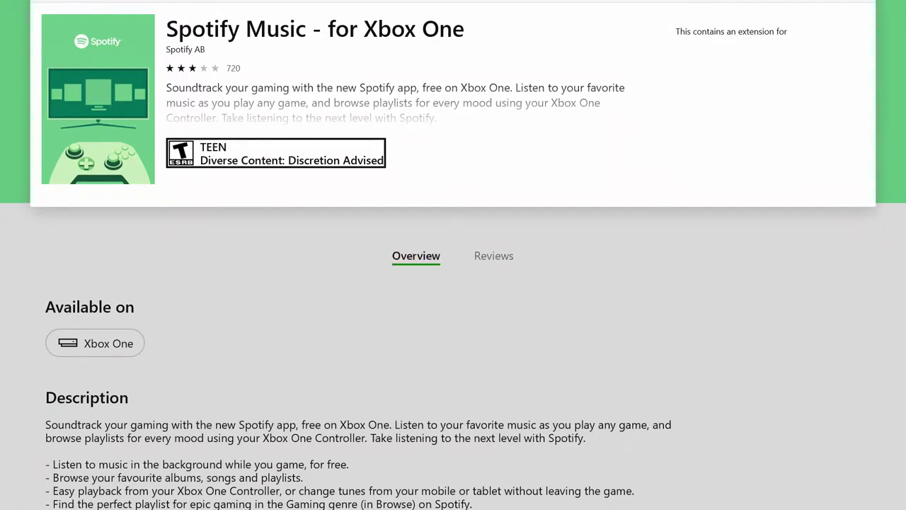
{"action": "key", "text": "Up"}
{"action": "key", "text": "Down"}
{"action": "key", "text": "Down"}
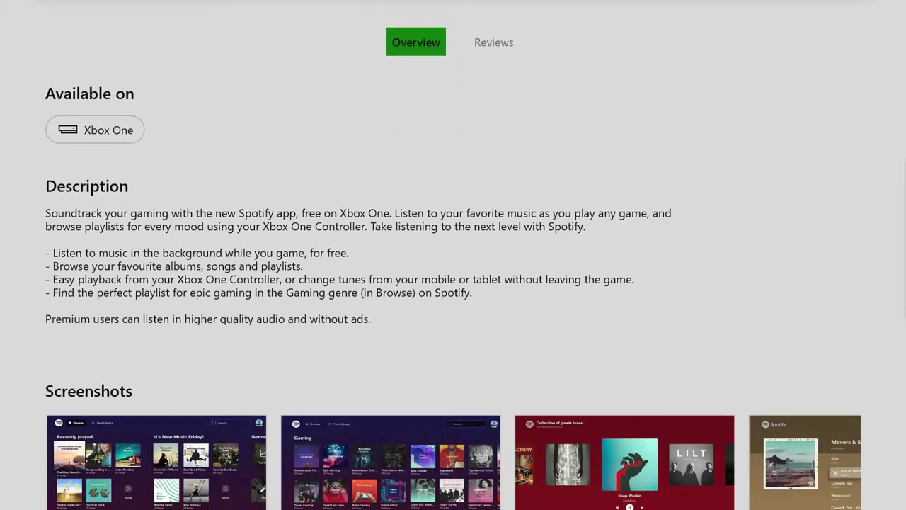
{"action": "key", "text": "Up"}
{"action": "key", "text": "Up"}
{"action": "key", "text": "Up"}
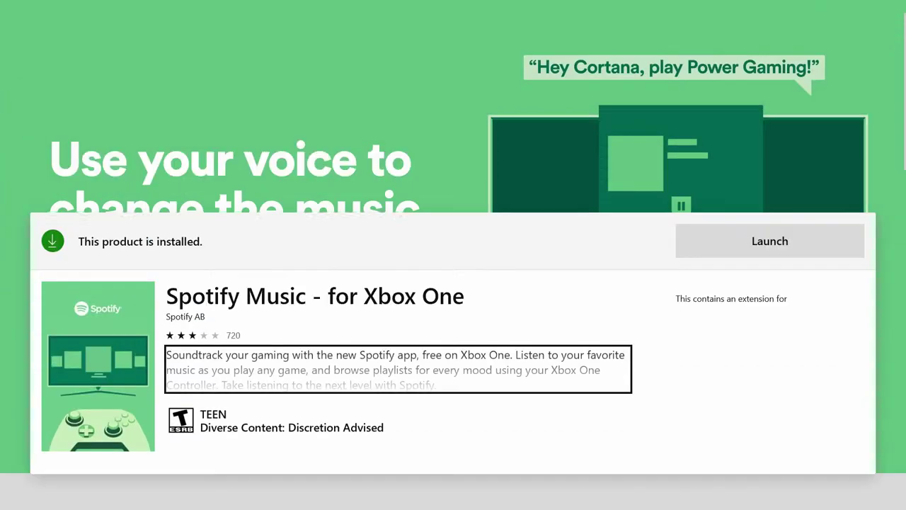
{"action": "key", "text": "Down"}
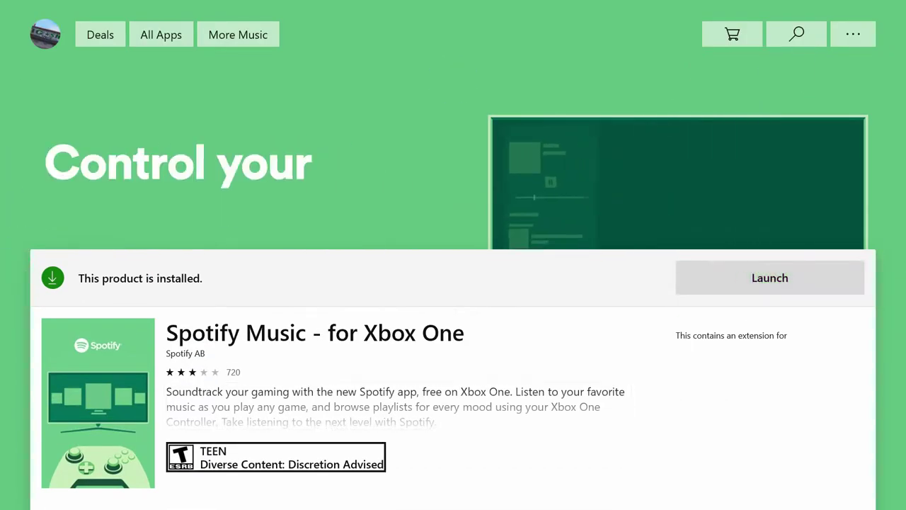
{"action": "key", "text": "Down"}
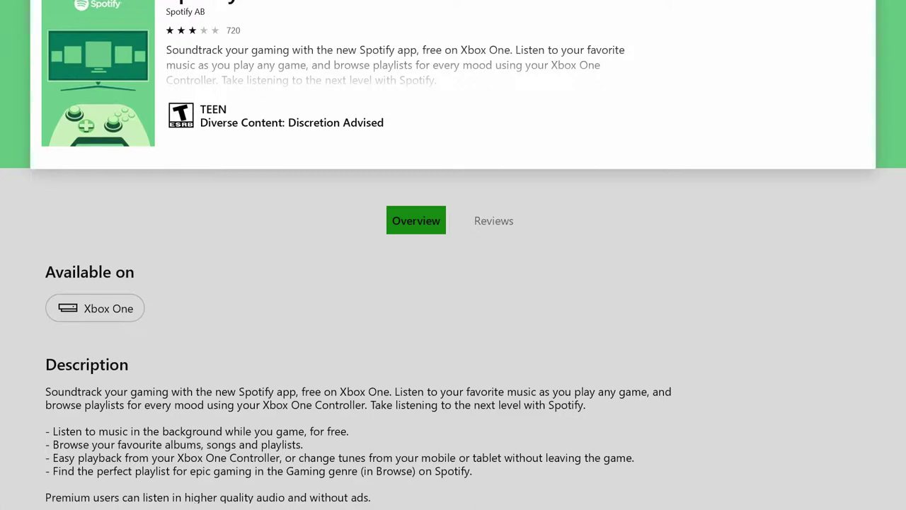
{"action": "key", "text": "Up"}
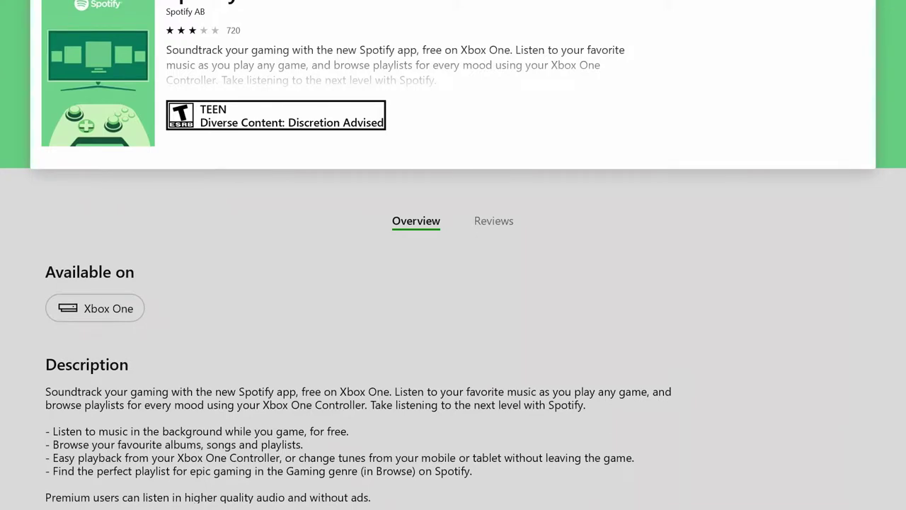
{"action": "key", "text": "Up"}
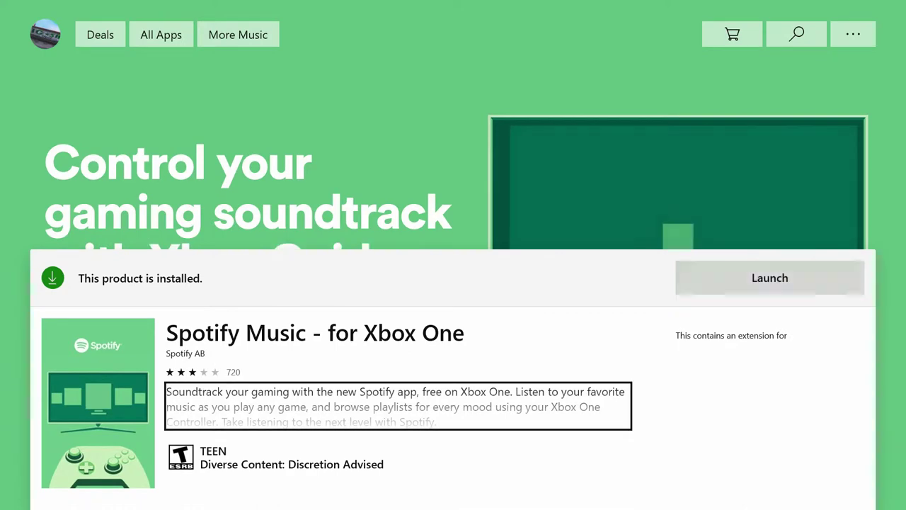
{"action": "key", "text": "Down"}
{"action": "key", "text": "Down"}
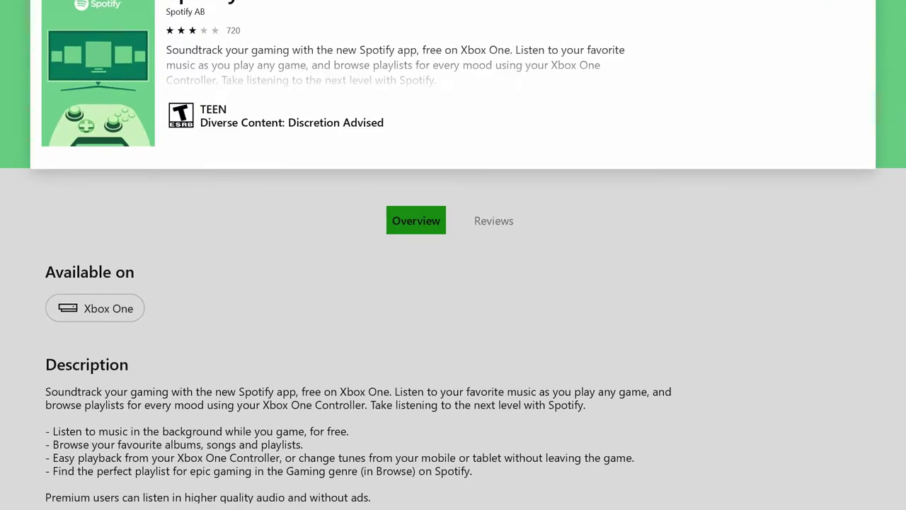
Launch Spotify Music from its product page.
{"action": "key", "text": "Up"}
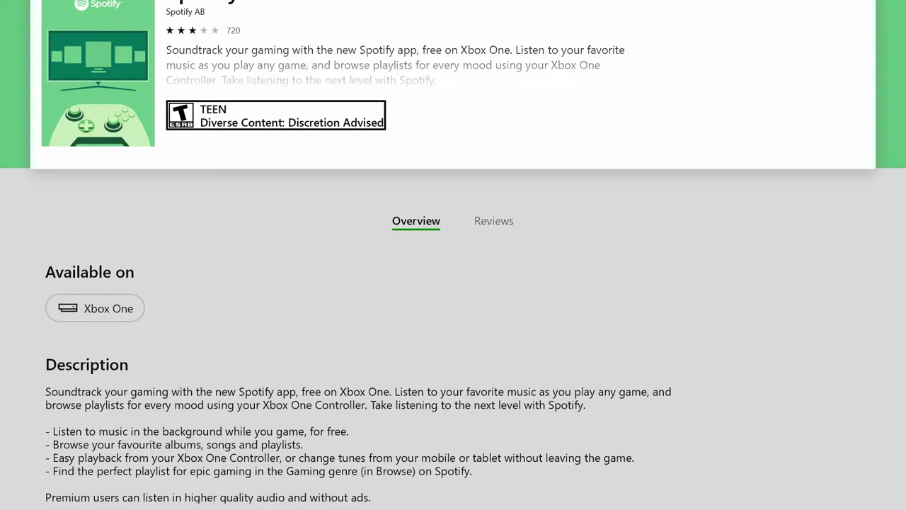
{"action": "key", "text": "Up"}
{"action": "key", "text": "Up"}
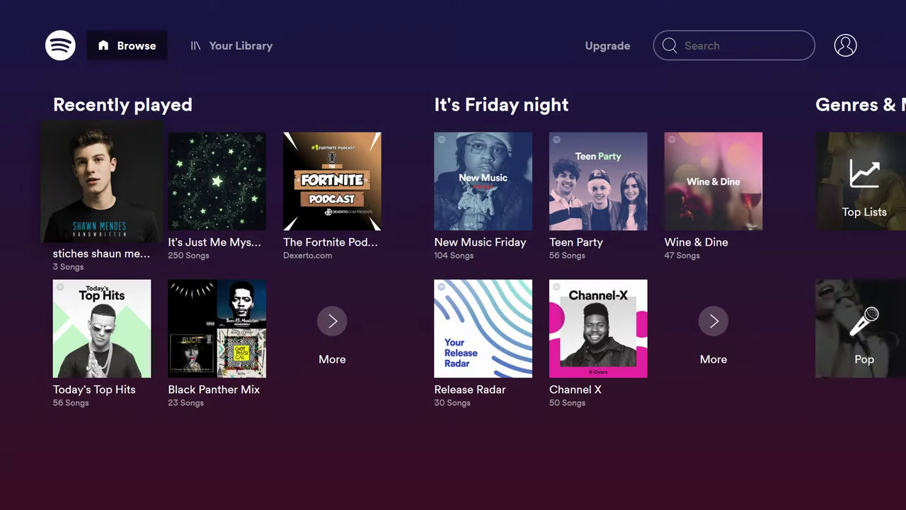
{"action": "key", "text": "Down"}
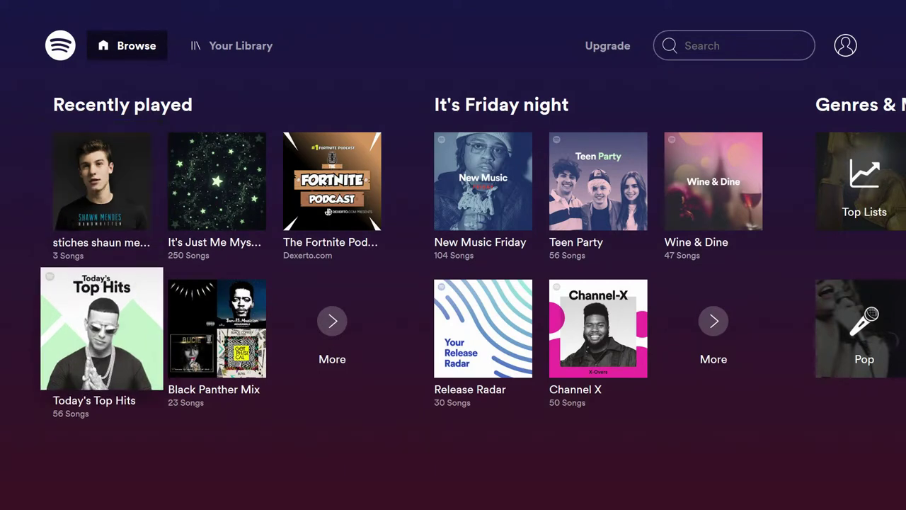
{"action": "key", "text": "Right"}
{"action": "key", "text": "Up"}
{"action": "key", "text": "Right"}
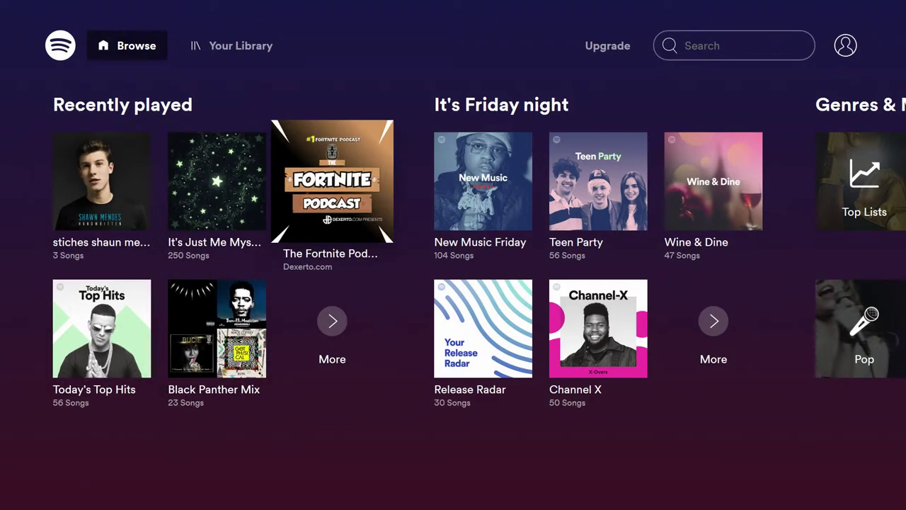
{"action": "key", "text": "Left"}
{"action": "key", "text": "Right"}
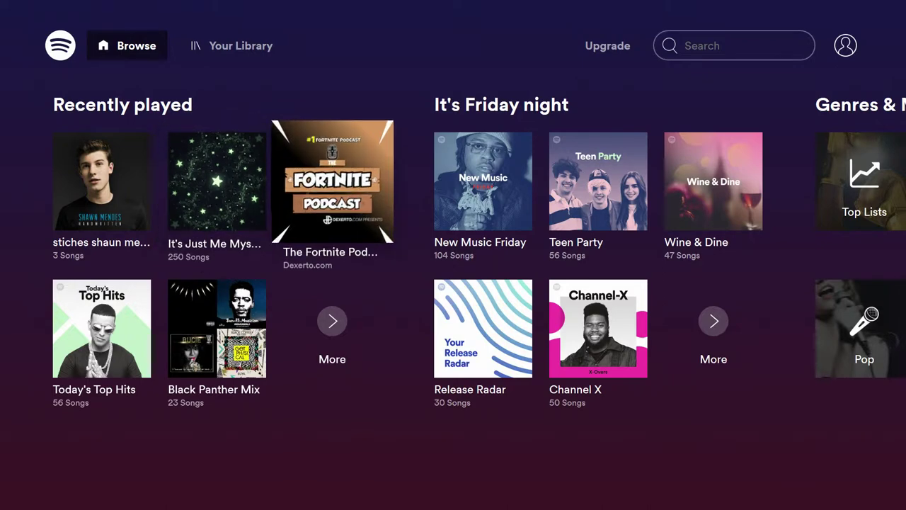
Open the Spotify music search for entering a query.
{"action": "key", "text": "Right"}
{"action": "key", "text": "Up"}
{"action": "key", "text": "Right"}
{"action": "key", "text": "Right"}
{"action": "key", "text": "Right"}
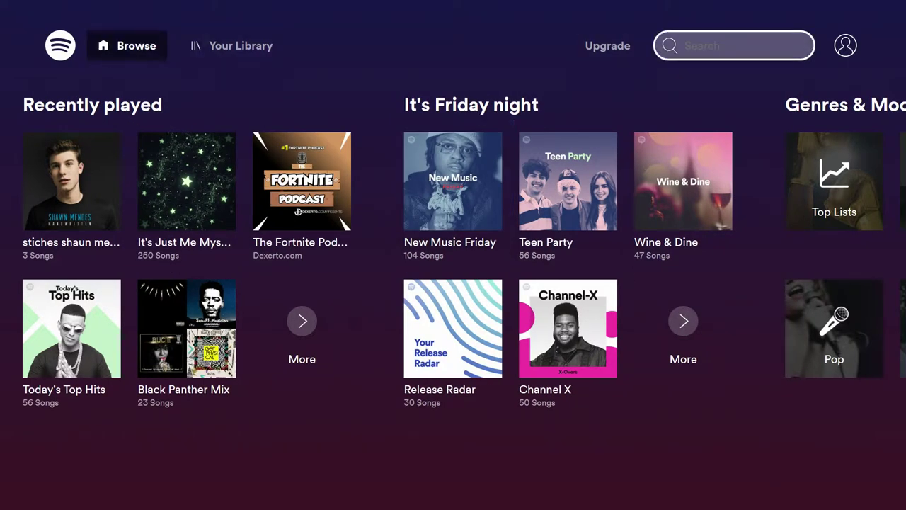
{"action": "key", "text": "Return"}
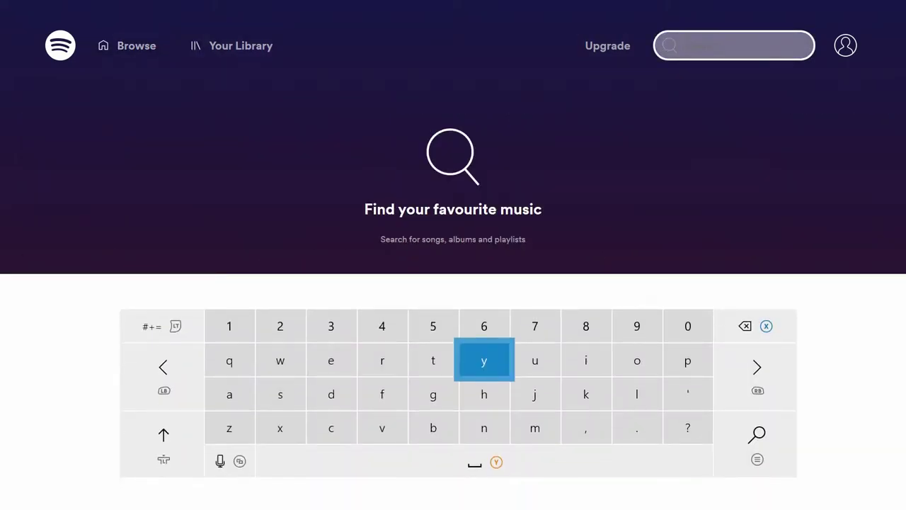
Search for songs, albums and playlists matching "natural".
{"action": "key", "text": "Right"}
{"action": "key", "text": "Right"}
{"action": "key", "text": "Left"}
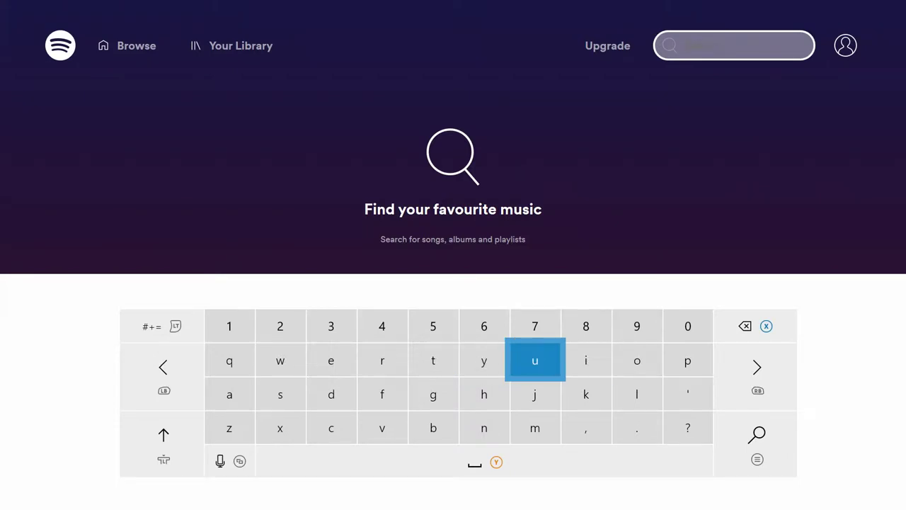
{"action": "key", "text": "Right"}
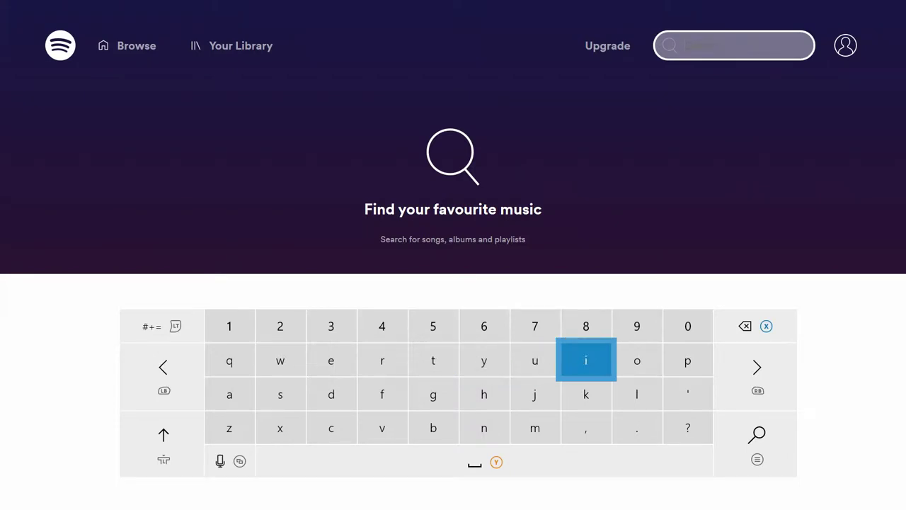
{"action": "key", "text": "Left"}
{"action": "key", "text": "Left"}
{"action": "key", "text": "Left"}
{"action": "key", "text": "Down"}
{"action": "key", "text": "Right"}
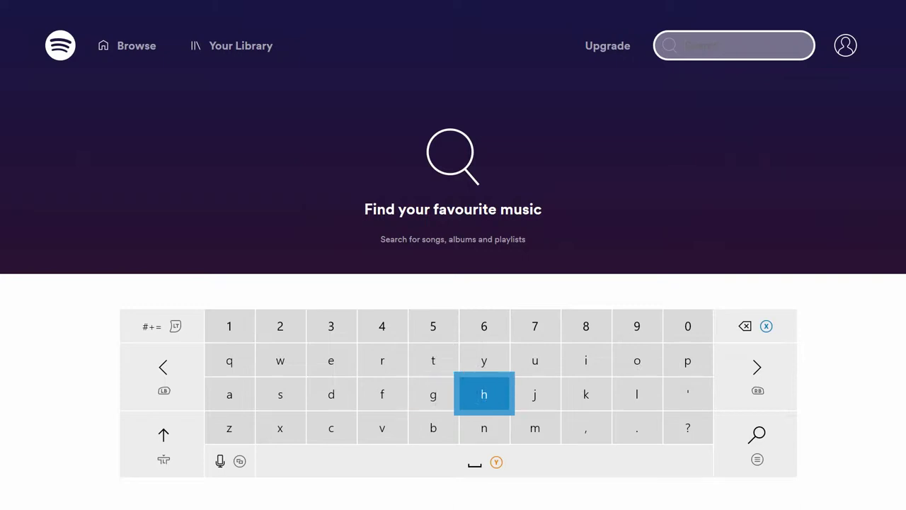
{"action": "key", "text": "Down"}
{"action": "key", "text": "Return"}
{"action": "key", "text": "Up"}
{"action": "key", "text": "Left"}
{"action": "key", "text": "Left"}
{"action": "key", "text": "Left"}
{"action": "key", "text": "Left"}
{"action": "key", "text": "Left"}
{"action": "key", "text": "Return"}
{"action": "key", "text": "Right"}
{"action": "key", "text": "Right"}
{"action": "key", "text": "Up"}
{"action": "key", "text": "Right"}
{"action": "key", "text": "Right"}
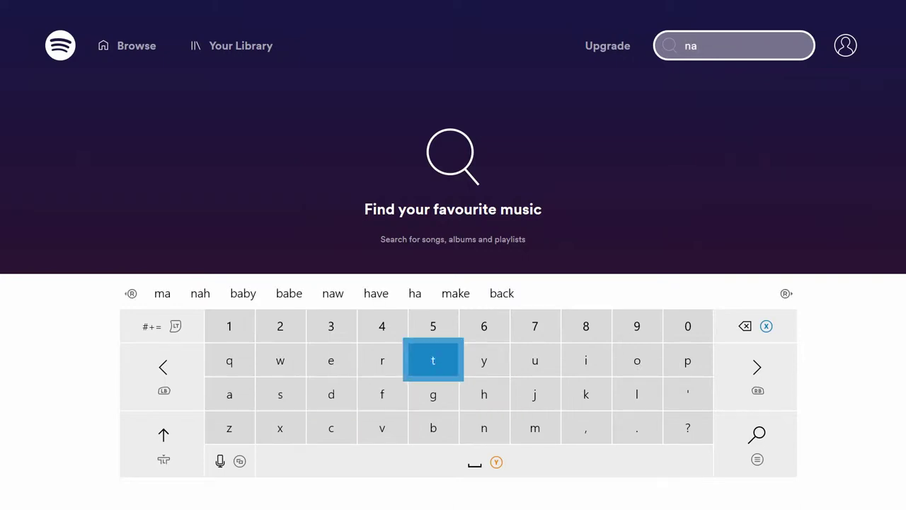
{"action": "key", "text": "Return"}
{"action": "key", "text": "Right"}
{"action": "key", "text": "Right"}
{"action": "key", "text": "Return"}
{"action": "key", "text": "Left"}
{"action": "key", "text": "Left"}
{"action": "key", "text": "Left"}
{"action": "key", "text": "Return"}
{"action": "key", "text": "Left"}
{"action": "key", "text": "Left"}
{"action": "key", "text": "Down"}
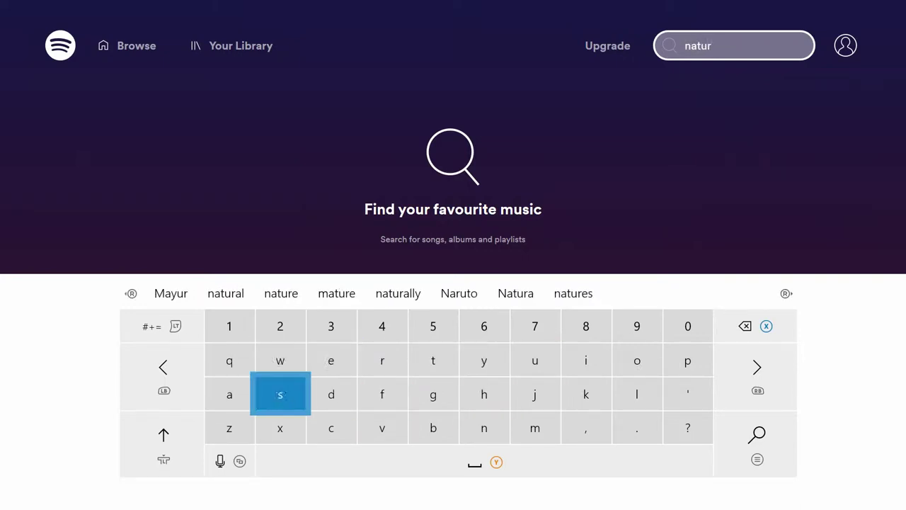
{"action": "key", "text": "Left"}
{"action": "key", "text": "Return"}
{"action": "key", "text": "Right"}
{"action": "key", "text": "Right"}
{"action": "key", "text": "Right"}
{"action": "key", "text": "Right"}
{"action": "key", "text": "Right"}
{"action": "key", "text": "Right"}
{"action": "key", "text": "Right"}
{"action": "key", "text": "Right"}
{"action": "key", "text": "Return"}
{"action": "key", "text": "Return"}
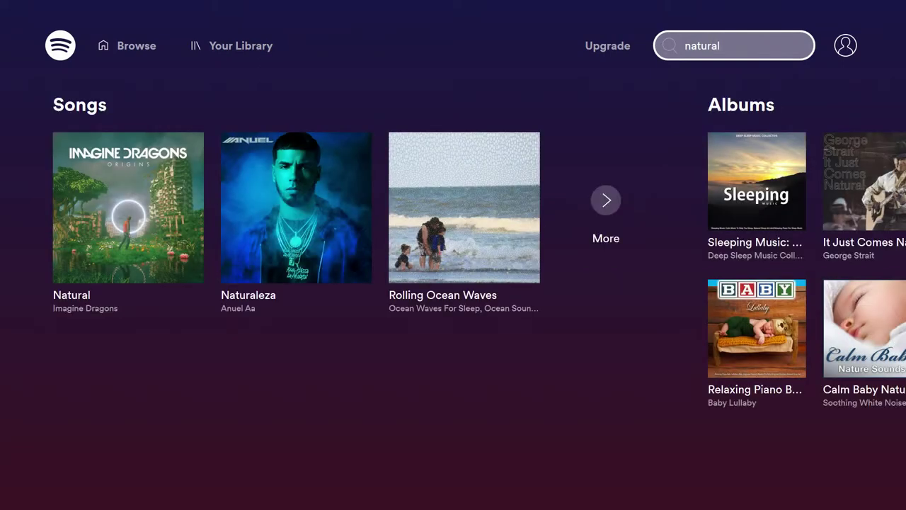
Play the song Natural by Imagine Dragons from its start and return to the search results.
{"action": "key", "text": "Down"}
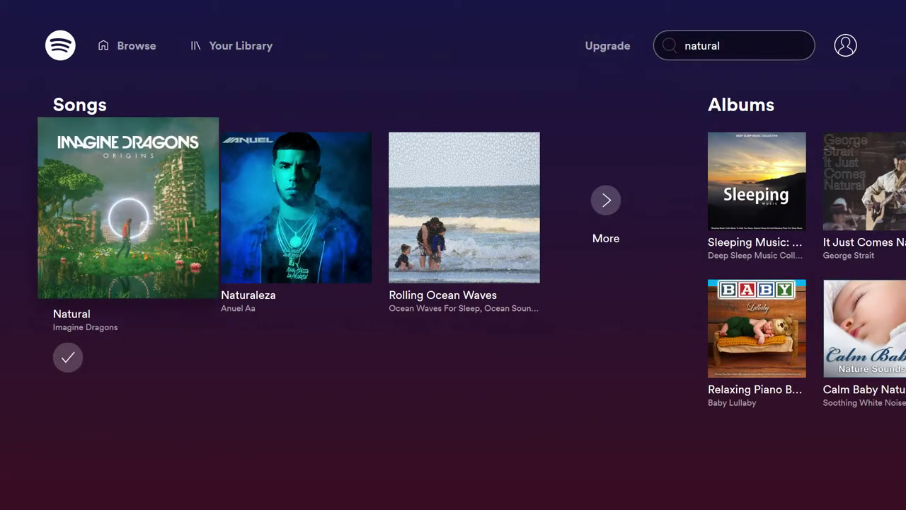
{"action": "key", "text": "Return"}
{"action": "key", "text": "Left"}
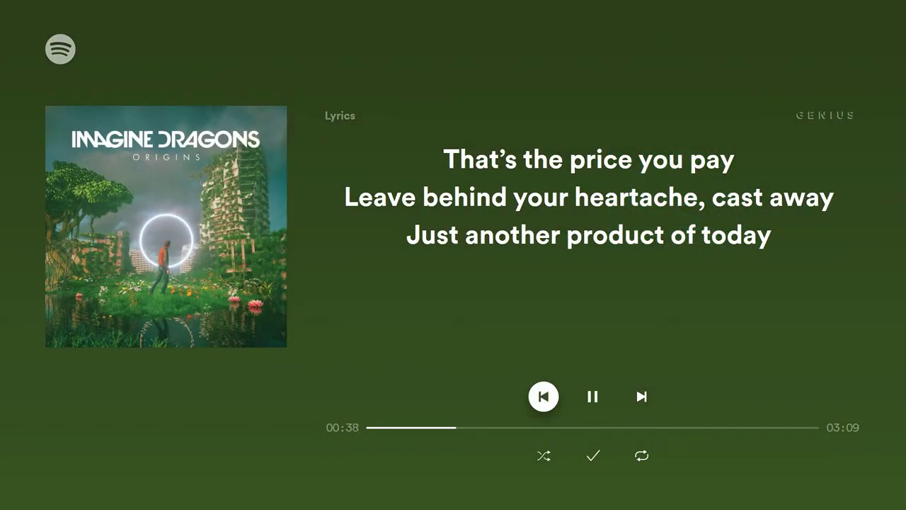
{"action": "key", "text": "Return"}
{"action": "key", "text": "Right"}
{"action": "key", "text": "Escape"}
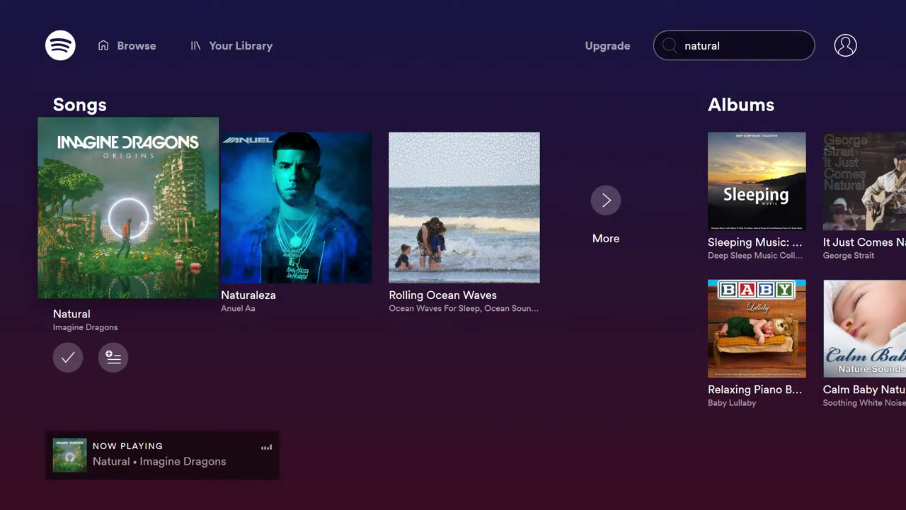
Leave the search results and pause the song through the Spotify entry in the Xbox guide.
{"action": "key", "text": "Escape"}
{"action": "key", "text": "super"}
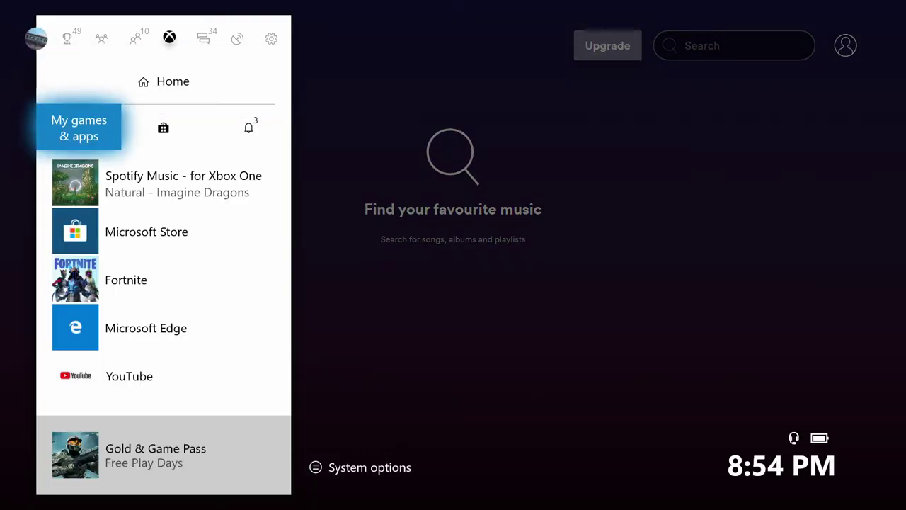
{"action": "key", "text": "Down"}
{"action": "key", "text": "Return"}
{"action": "key", "text": "Return"}
{"action": "key", "text": "Escape"}
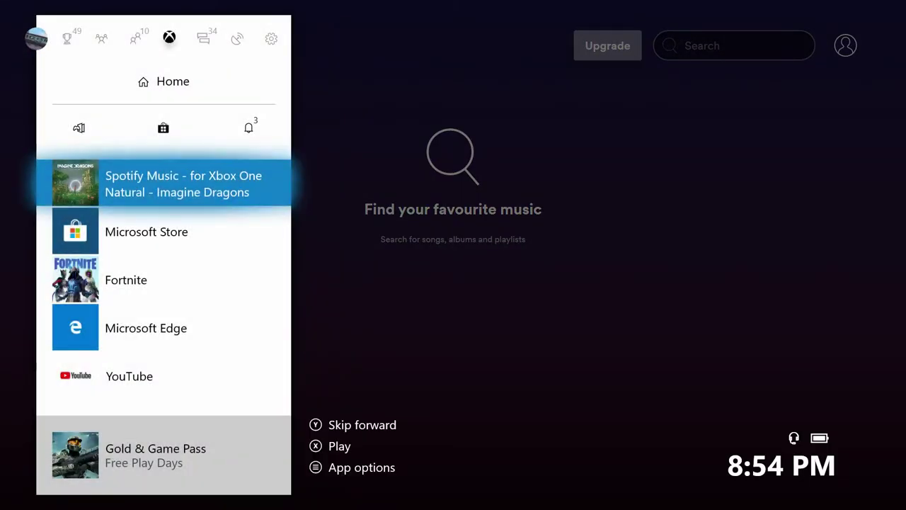
Open the list of recent captures from the guide's broadcast and capture section.
{"action": "key", "text": "Right"}
{"action": "key", "text": "Right"}
{"action": "key", "text": "Down"}
{"action": "key", "text": "Down"}
{"action": "key", "text": "Return"}
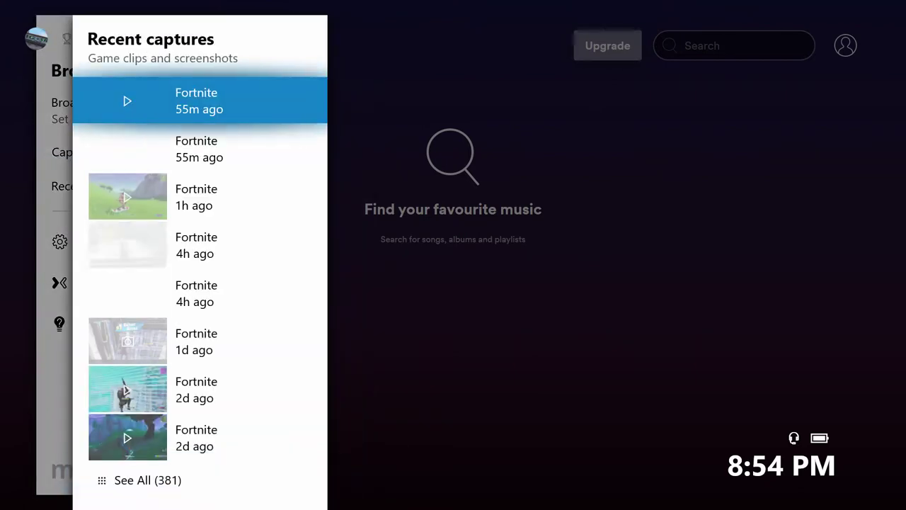
Show all captures on the Manage captures page and browse to the first Fortnite clip from four hours ago.
{"action": "key", "text": "Return"}
{"action": "key", "text": "Escape"}
{"action": "key", "text": "Down"}
{"action": "key", "text": "Down"}
{"action": "key", "text": "Down"}
{"action": "key", "text": "Down"}
{"action": "key", "text": "Down"}
{"action": "key", "text": "Down"}
{"action": "key", "text": "Down"}
{"action": "key", "text": "Down"}
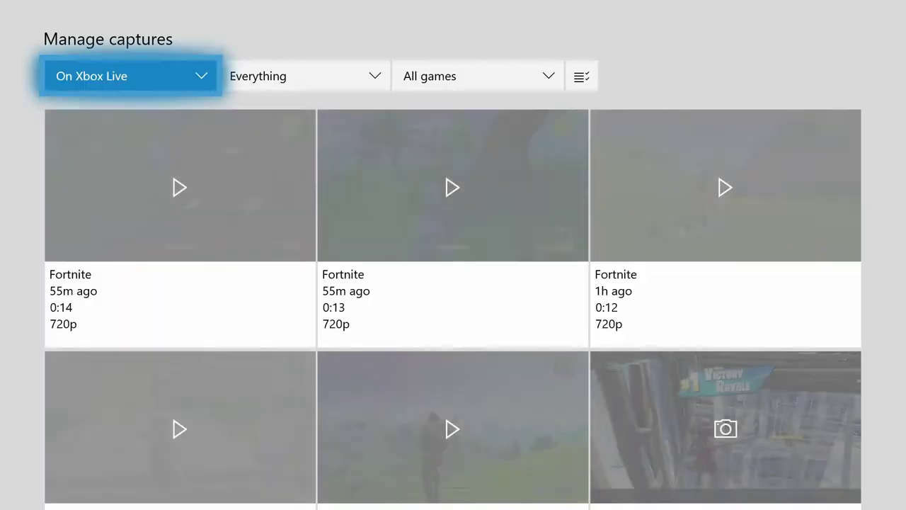
{"action": "key", "text": "Down"}
{"action": "key", "text": "Down"}
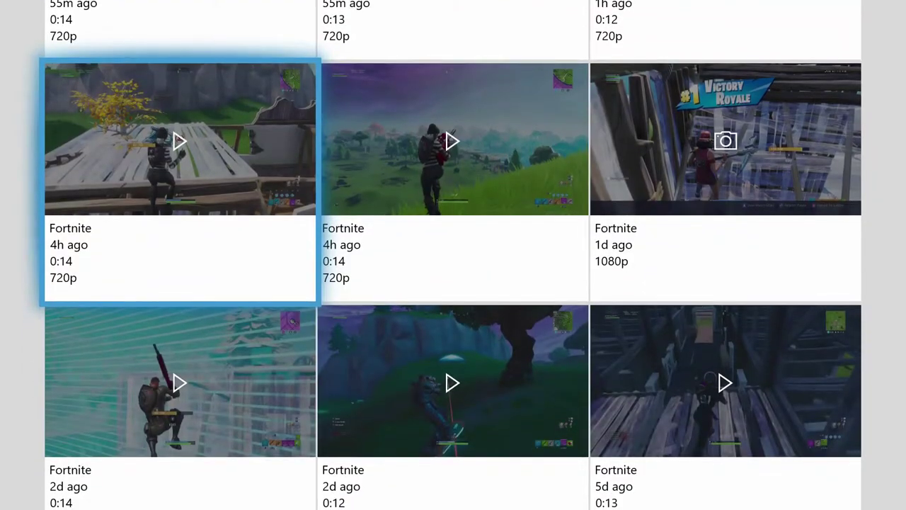
Browse down to the Yt montage clip in Manage captures, play it and return to the captures list.
{"action": "key", "text": "Down"}
{"action": "key", "text": "Down"}
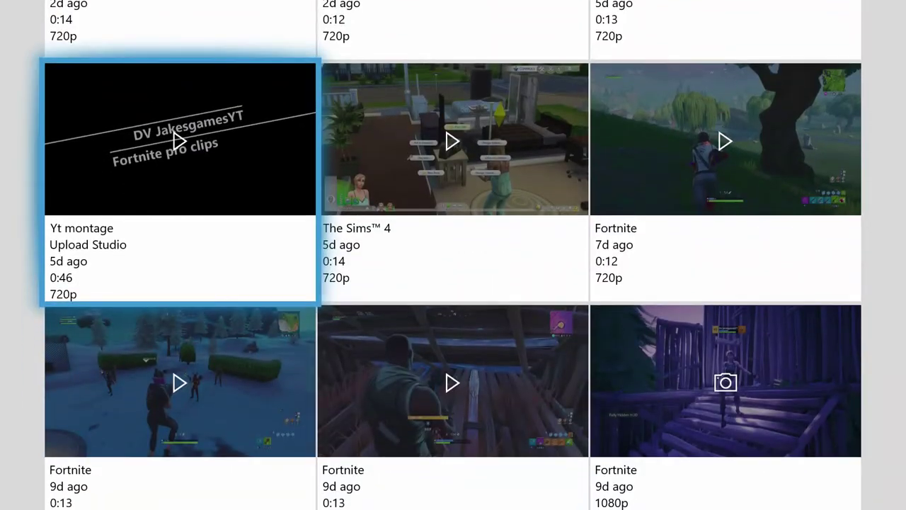
{"action": "key", "text": "Return"}
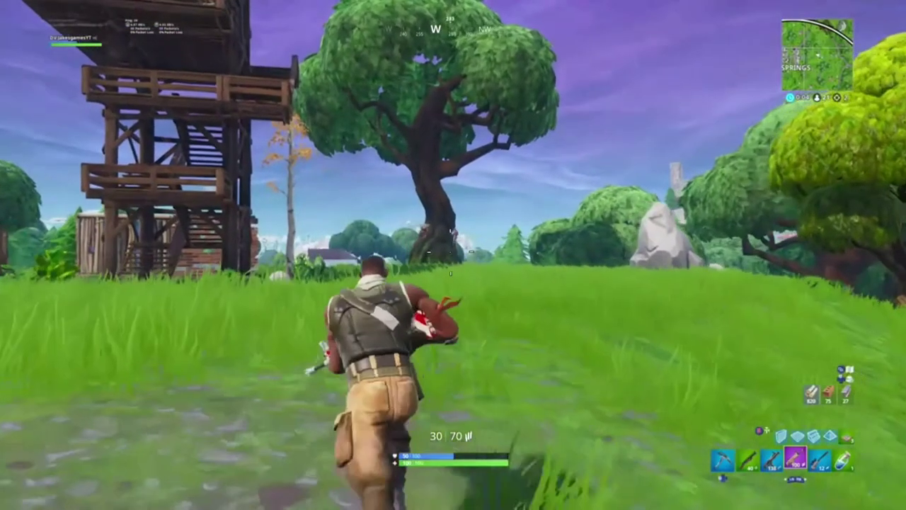
{"action": "key", "text": "Return"}
{"action": "key", "text": "Up"}
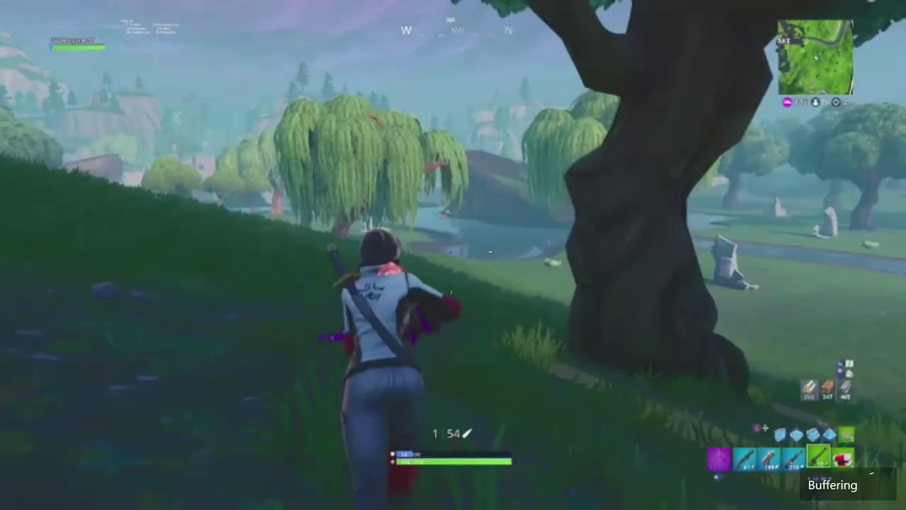
{"action": "key", "text": "Escape"}
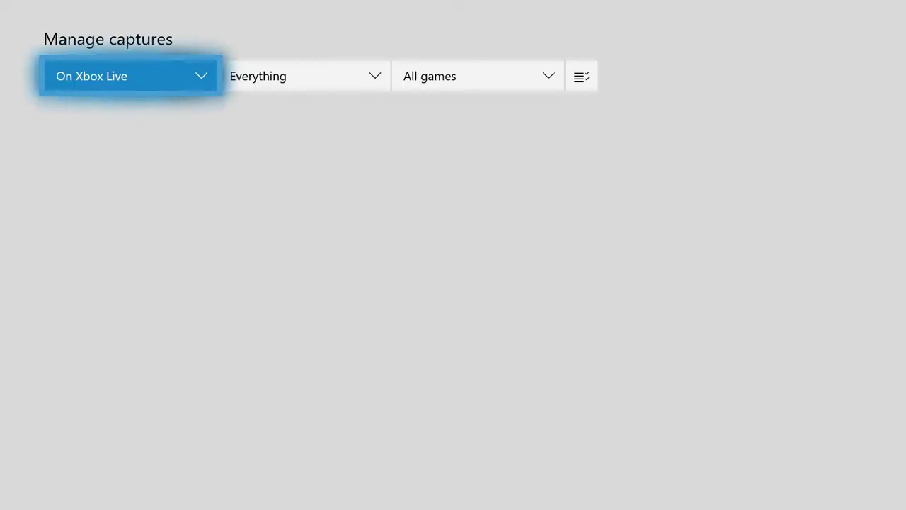
Open the 46-second Yt montage clip again and pause it during its opening title.
{"action": "key", "text": "Up"}
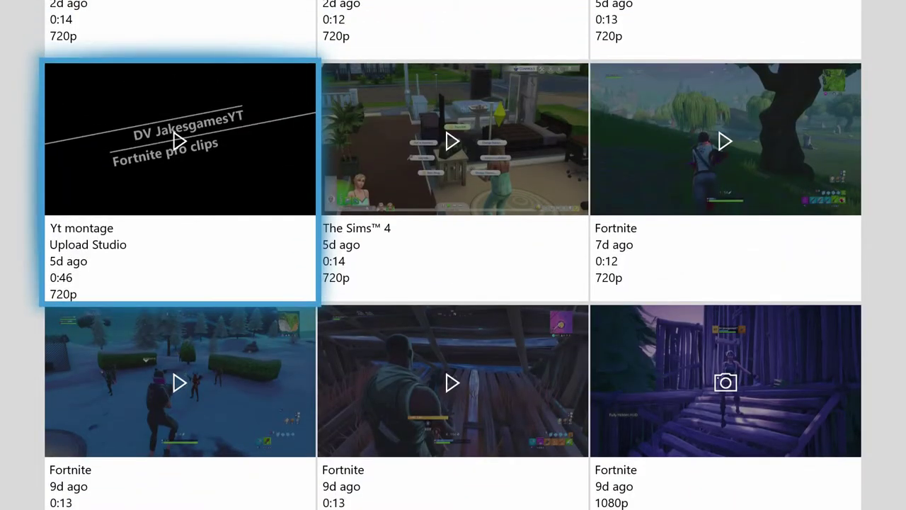
{"action": "key", "text": "Return"}
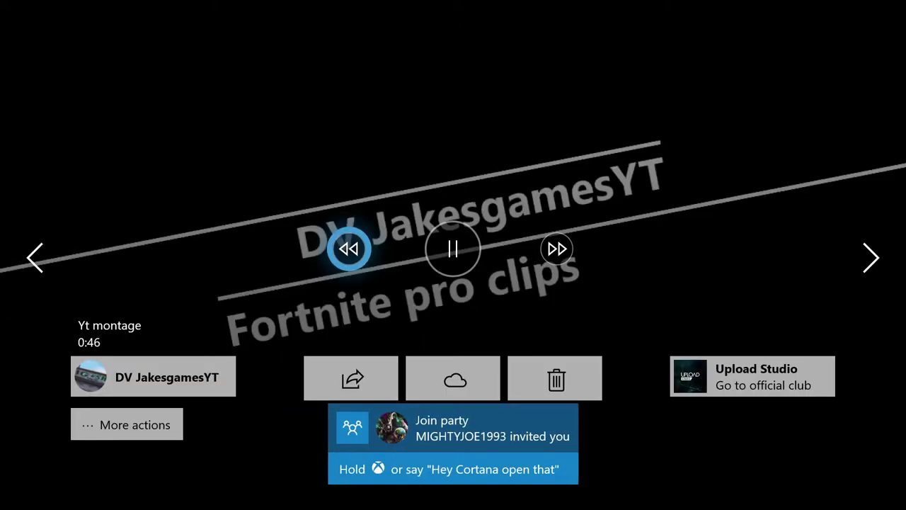
{"action": "key", "text": "Right"}
{"action": "key", "text": "Return"}
{"action": "key", "text": "Escape"}
{"action": "key", "text": "Up"}
{"action": "key", "text": "Escape"}
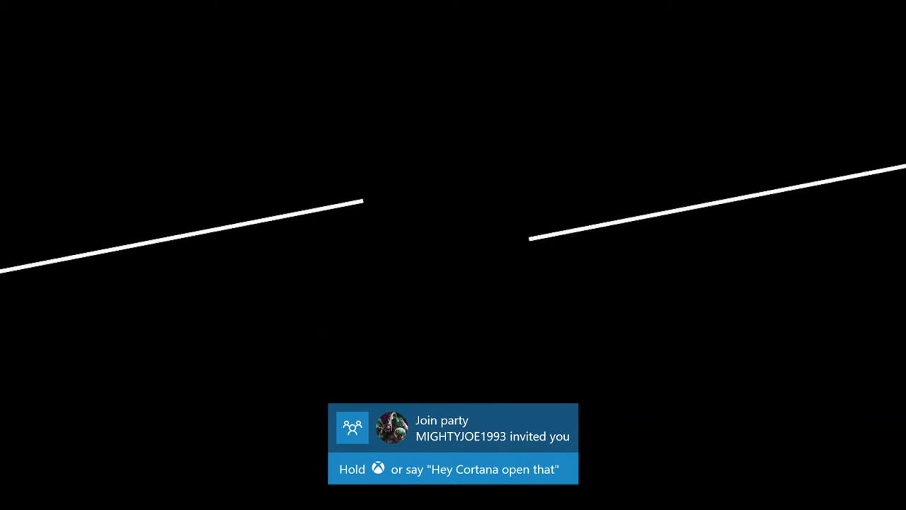
{"action": "key", "text": "Left"}
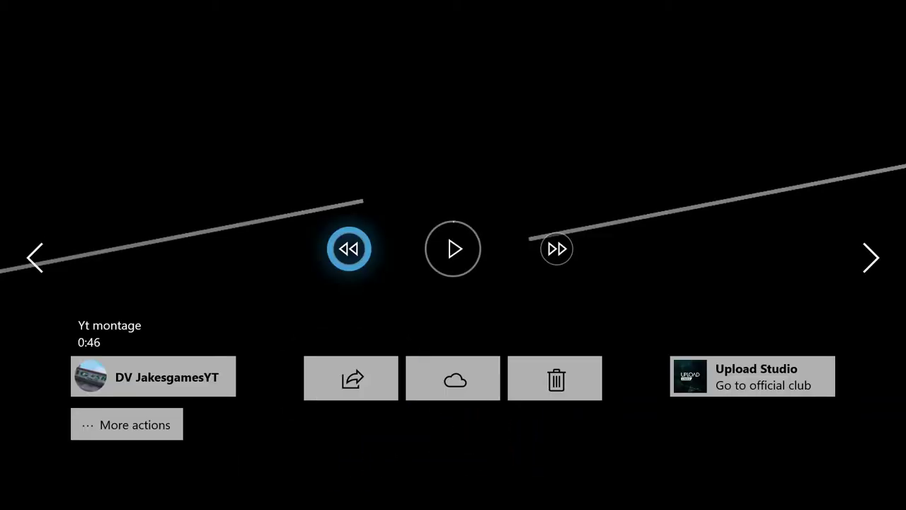
Resume the song Natural by Imagine Dragons through the Spotify entry in the Xbox guide.
{"action": "key", "text": "super"}
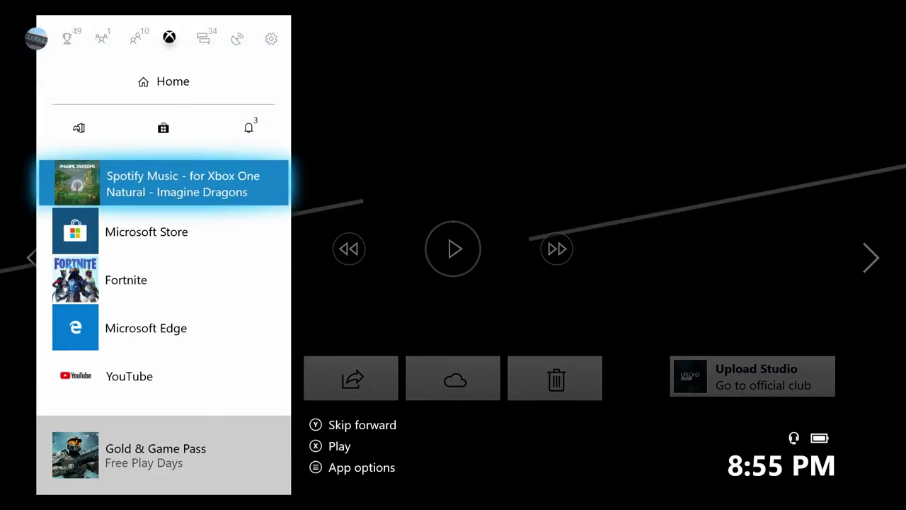
{"action": "key", "text": "Return"}
{"action": "key", "text": "Return"}
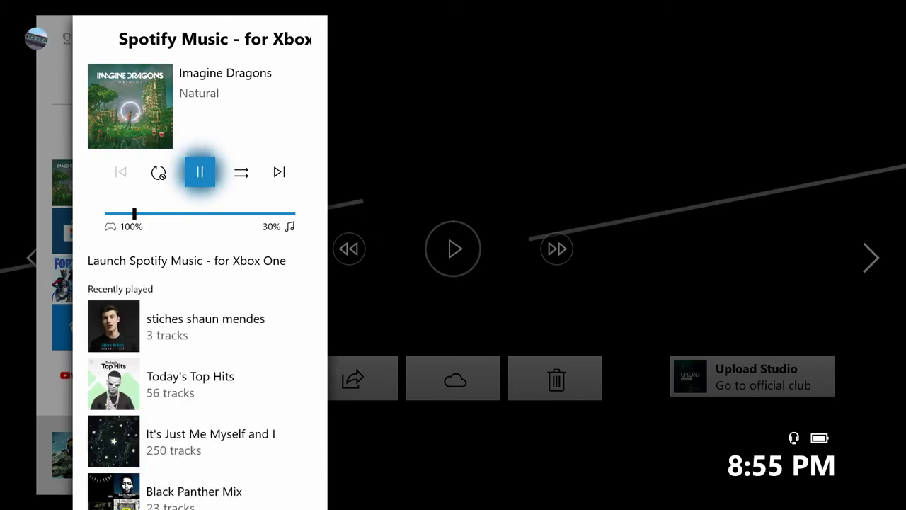
Close the Spotify controls and the Xbox guide, leave the Yt montage and return to the captures list.
{"action": "key", "text": "Escape"}
{"action": "key", "text": "Escape"}
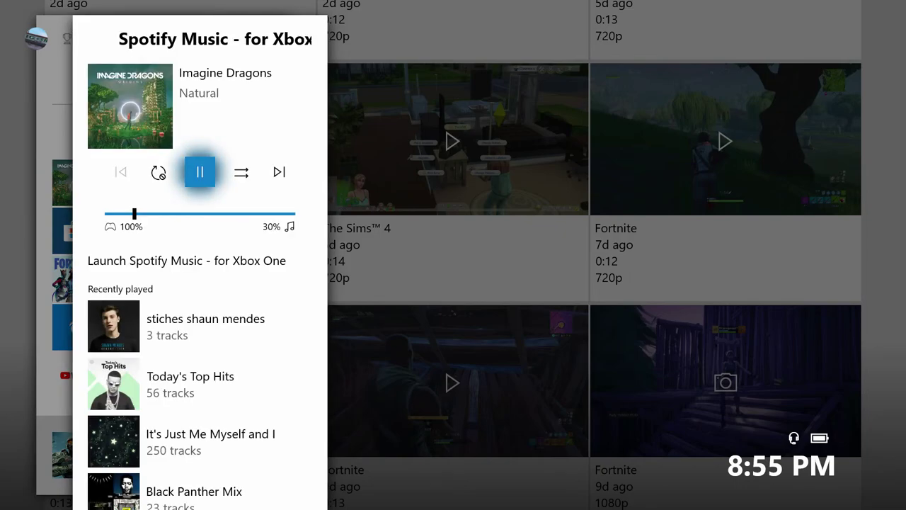
{"action": "key", "text": "Escape"}
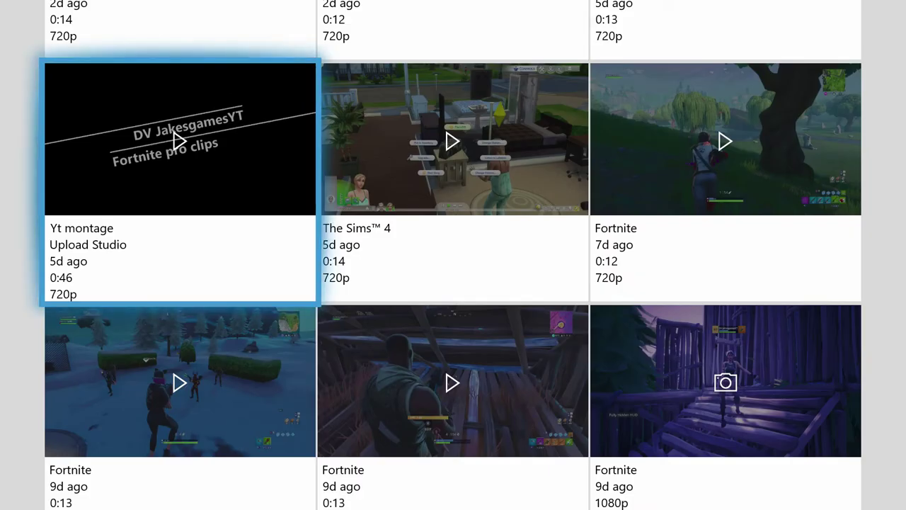